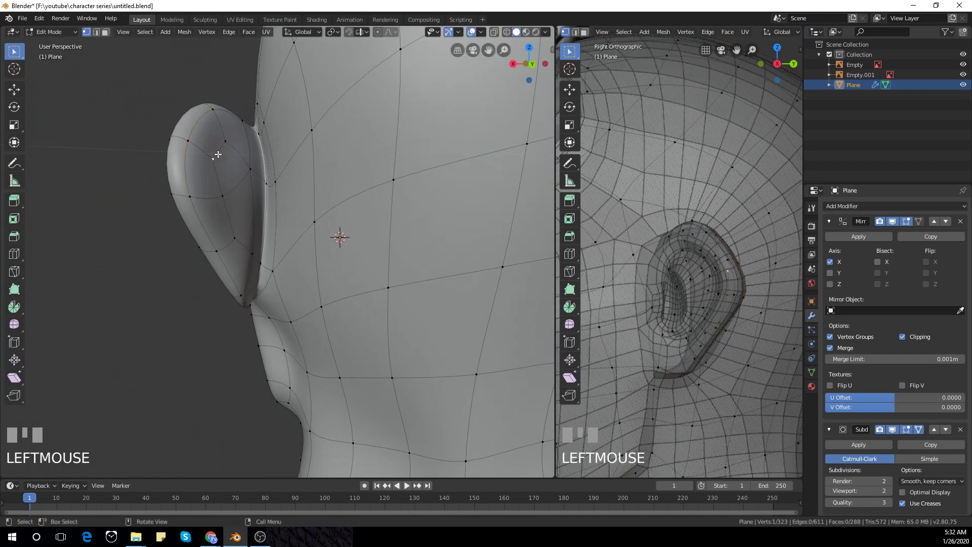
Reposition the vertices on the back of the ear and move the edge across its outer rim at mid-height.
{"action": "key", "text": "g"}
{"action": "key", "text": "Tab"}
{"action": "middle_click_drag", "start_coordinate": [336, 232], "coordinate": [299, 227]}
{"action": "key", "text": "Tab"}
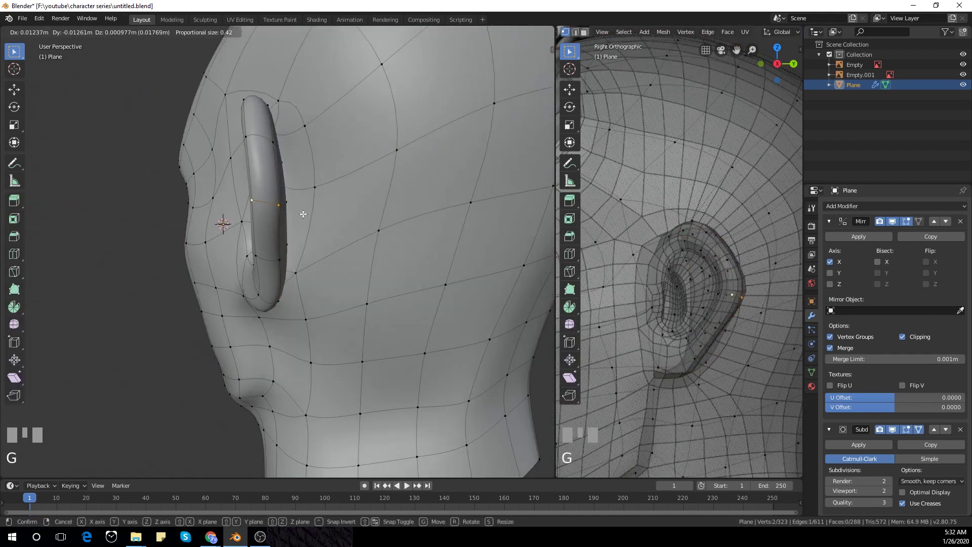
{"action": "left_click", "coordinate": [303, 214]}
Move the two vertices on the upper part of the ear's outer rim to smooth its profile.
{"action": "left_click", "coordinate": [273, 142]}
{"action": "left_click", "coordinate": [245, 142], "text": "shift"}
{"action": "key", "text": "g"}
{"action": "left_click", "coordinate": [265, 102]}
{"action": "key", "text": "Tab"}
{"action": "scroll", "coordinate": [305, 168], "scroll_direction": "down", "scroll_amount": 6}
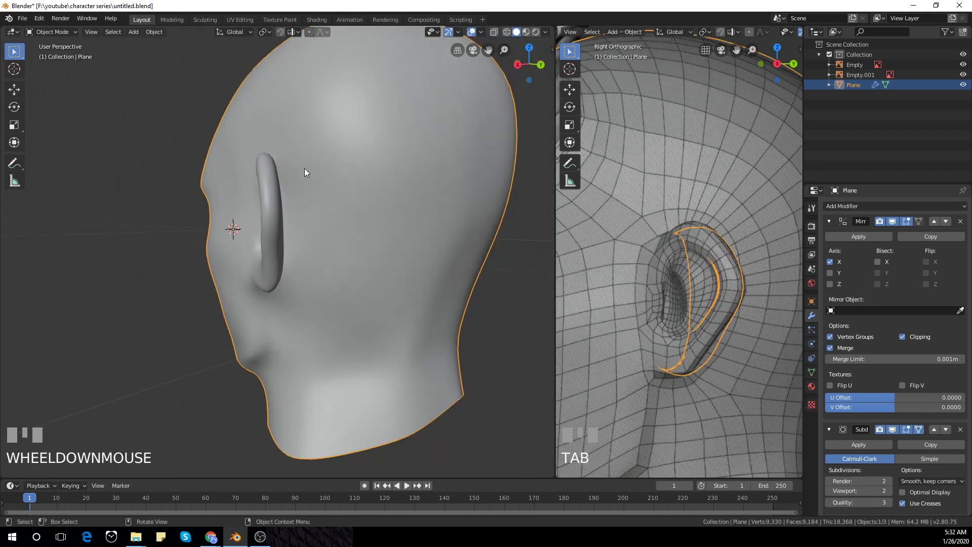
In front view, shift an edge inside the ear hollow along Y and reposition its vertex outward and downward.
{"action": "key", "text": "KP_3"}
{"action": "key", "text": "KP_1"}
{"action": "key", "text": "Tab"}
{"action": "scroll", "coordinate": [335, 192], "scroll_direction": "up", "scroll_amount": 6}
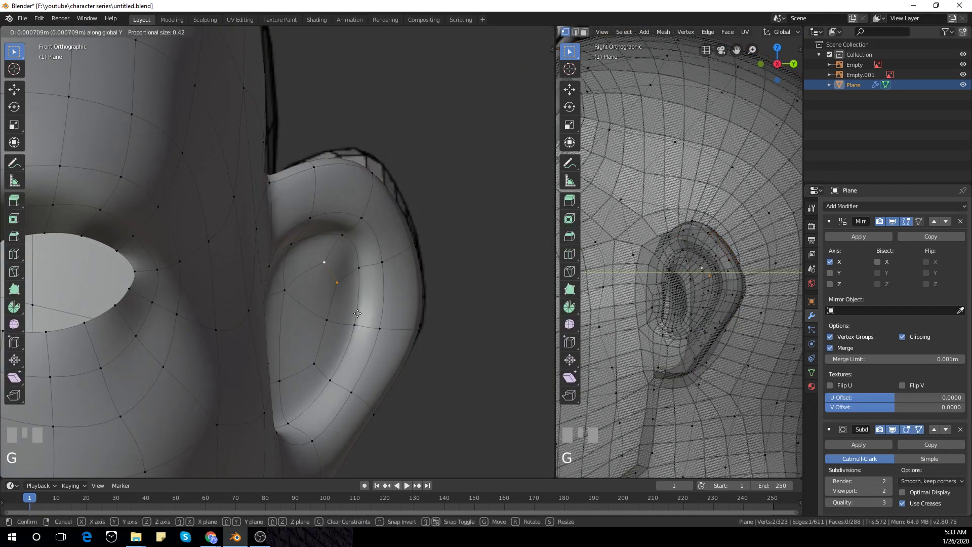
{"action": "left_click", "coordinate": [367, 358]}
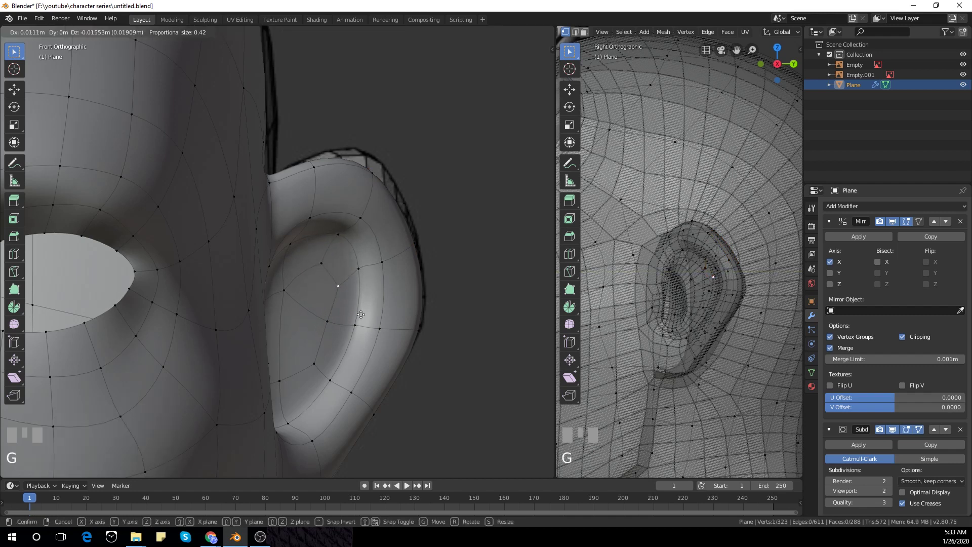
{"action": "left_click", "coordinate": [361, 294]}
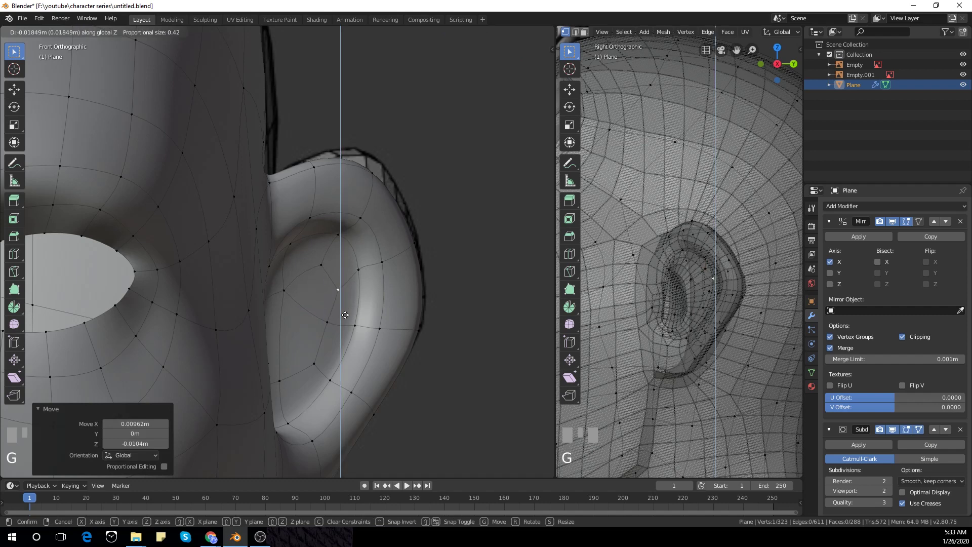
{"action": "left_click", "coordinate": [345, 315]}
Move the upper edge along the inside of the ear's rim about 0.016 m outward along X.
{"action": "scroll", "coordinate": [346, 308], "scroll_direction": "down", "scroll_amount": 2}
{"action": "key", "text": "Tab"}
{"action": "key", "text": "Tab"}
{"action": "left_click", "coordinate": [342, 259]}
{"action": "key", "text": "g"}
{"action": "left_click", "coordinate": [356, 274]}
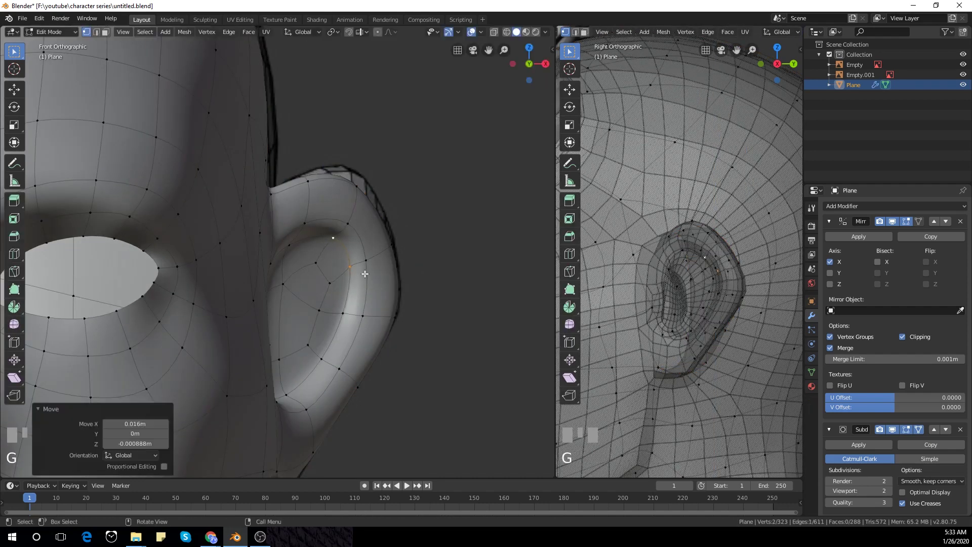
Inspect the smoothed head from several angles in Object Mode and save the file.
{"action": "key", "text": "Tab"}
{"action": "scroll", "coordinate": [347, 320], "scroll_direction": "down", "scroll_amount": 2}
{"action": "scroll", "coordinate": [347, 320], "scroll_direction": "down", "scroll_amount": 3}
{"action": "middle_click_drag", "start_coordinate": [347, 320], "coordinate": [393, 302]}
{"action": "scroll", "coordinate": [428, 290], "scroll_direction": "down", "scroll_amount": 1}
{"action": "scroll", "coordinate": [343, 307], "scroll_direction": "up", "scroll_amount": 2}
{"action": "scroll", "coordinate": [342, 307], "scroll_direction": "down", "scroll_amount": 2}
{"action": "key", "text": "ctrl+s"}
{"action": "middle_click_drag", "start_coordinate": [282, 320], "coordinate": [358, 326]}
{"action": "scroll", "coordinate": [358, 326], "scroll_direction": "up", "scroll_amount": 6}
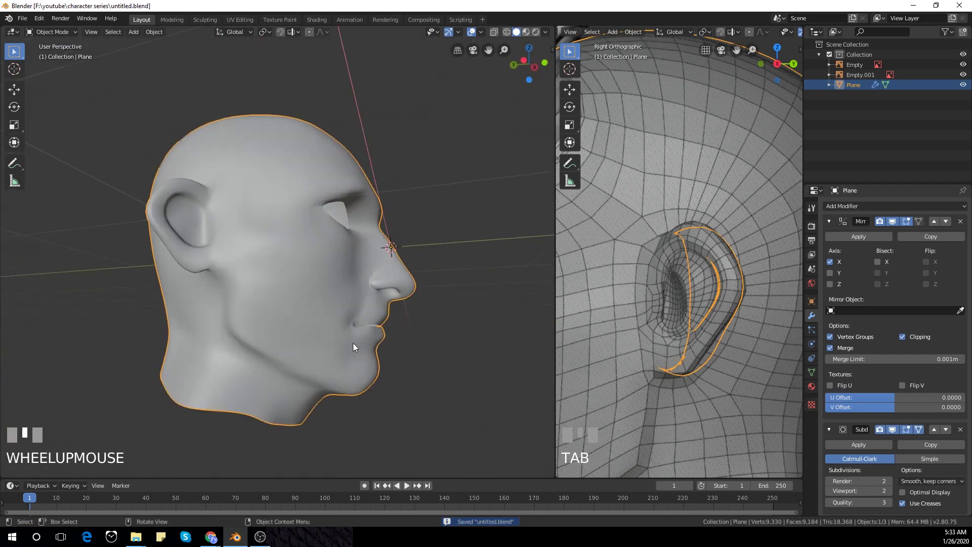
In right side view, move the cheek vertex below and in front of the ear about 0.037 m backward along Y.
{"action": "key", "text": "Tab"}
{"action": "key", "text": "KP_3"}
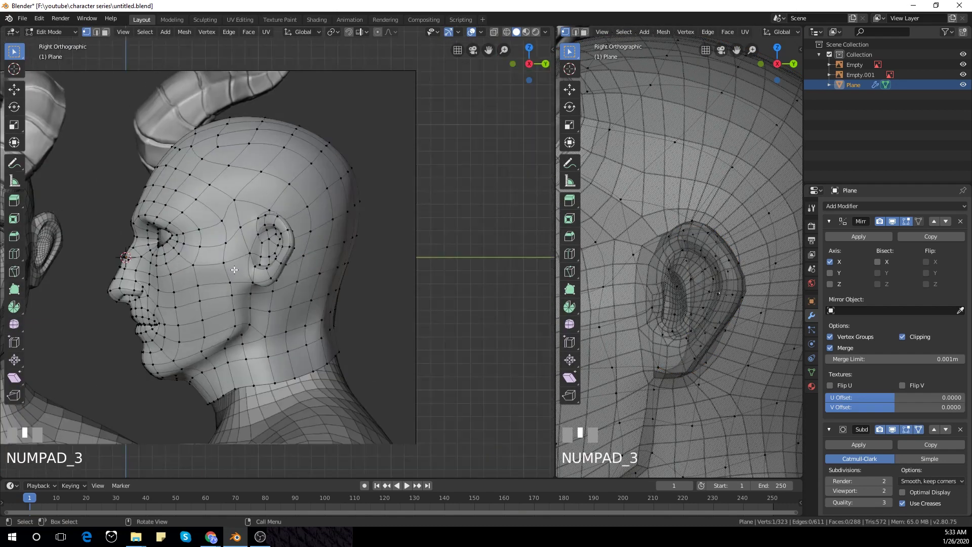
{"action": "scroll", "coordinate": [234, 269], "scroll_direction": "up", "scroll_amount": 3}
{"action": "left_click", "coordinate": [238, 291]}
{"action": "key", "text": "g"}
{"action": "left_click", "coordinate": [253, 295]}
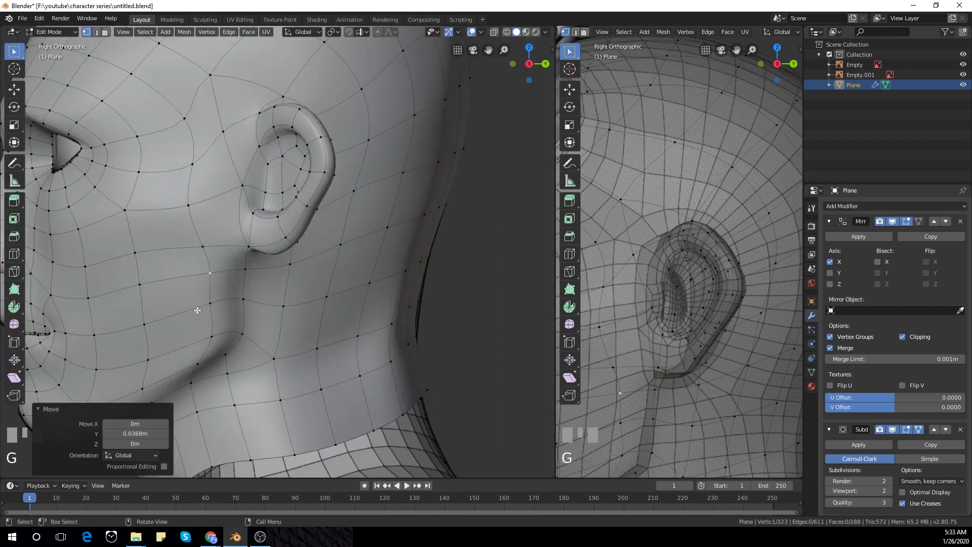
Reposition the cheek vertices in front of the ear to even out the side-face topology.
{"action": "key", "text": "g"}
{"action": "left_click", "coordinate": [224, 266]}
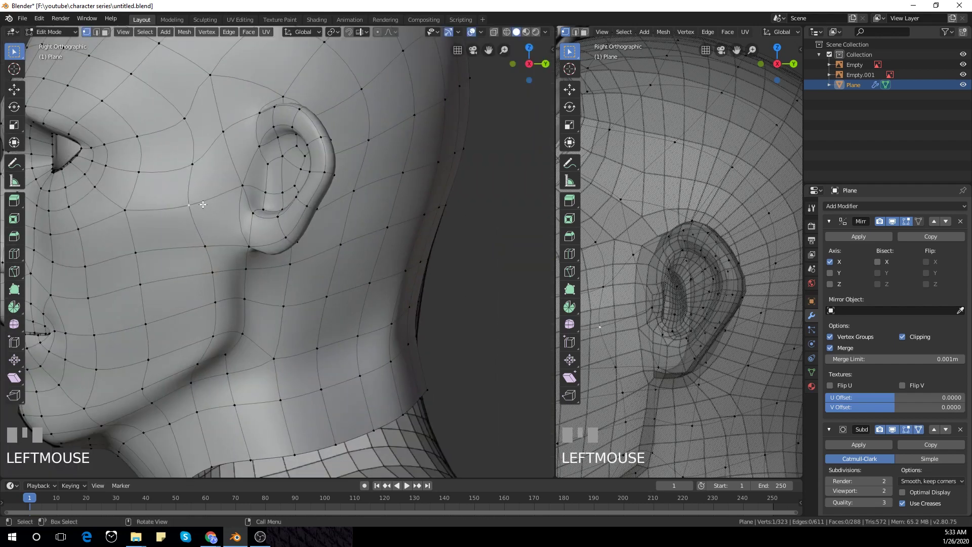
{"action": "key", "text": "g"}
{"action": "left_click", "coordinate": [205, 231]}
{"action": "key", "text": "Tab"}
{"action": "scroll", "coordinate": [247, 278], "scroll_direction": "down", "scroll_amount": 5}
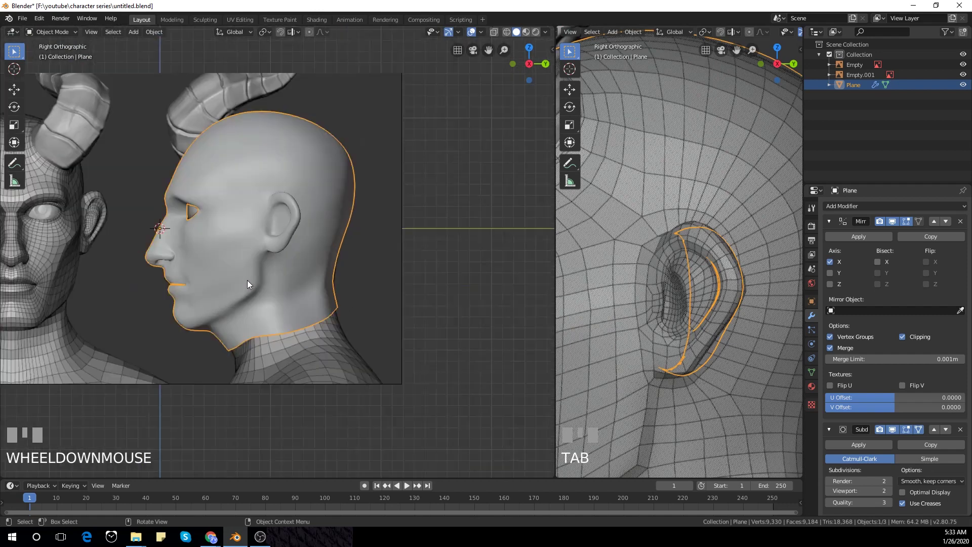
Examine the face mesh in front view and select the vertex below the inner part of the eye.
{"action": "middle_click_drag", "start_coordinate": [247, 281], "coordinate": [327, 215]}
{"action": "key", "text": "Tab"}
{"action": "scroll", "coordinate": [333, 268], "scroll_direction": "up", "scroll_amount": 3}
{"action": "key", "text": "KP_1"}
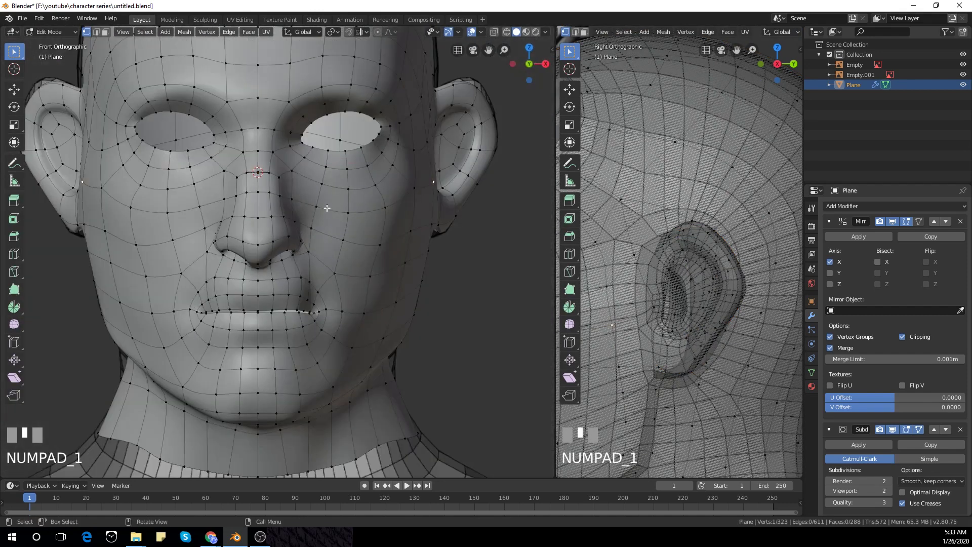
{"action": "left_click", "coordinate": [319, 183]}
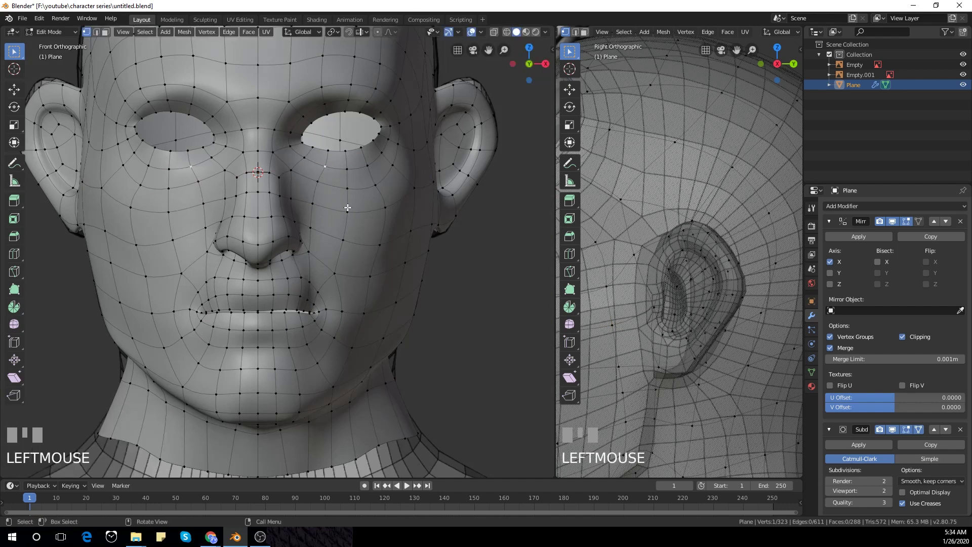
{"action": "key", "text": "Tab"}
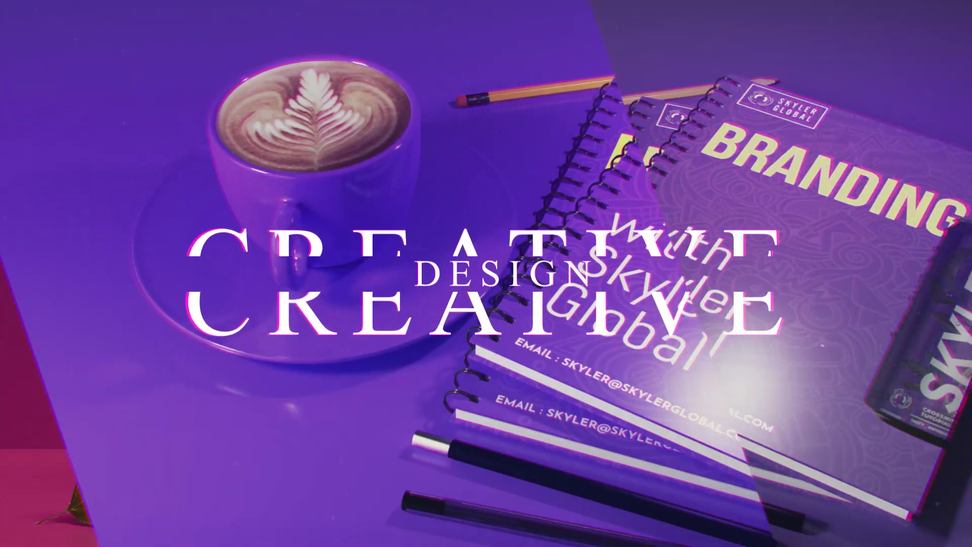